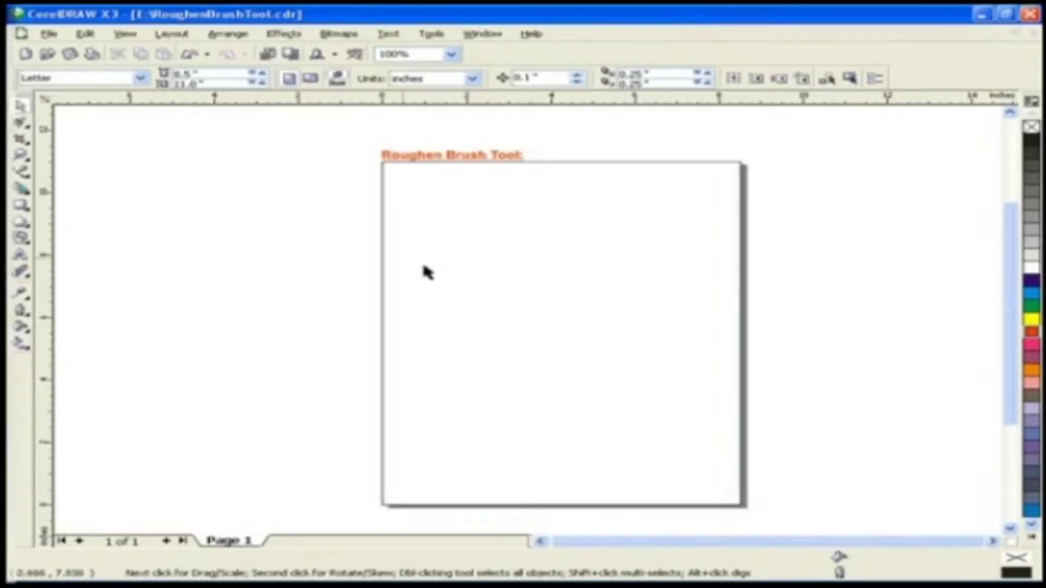
Step: Expand the shape-editing tools group in the toolbox
left_click(24, 125)
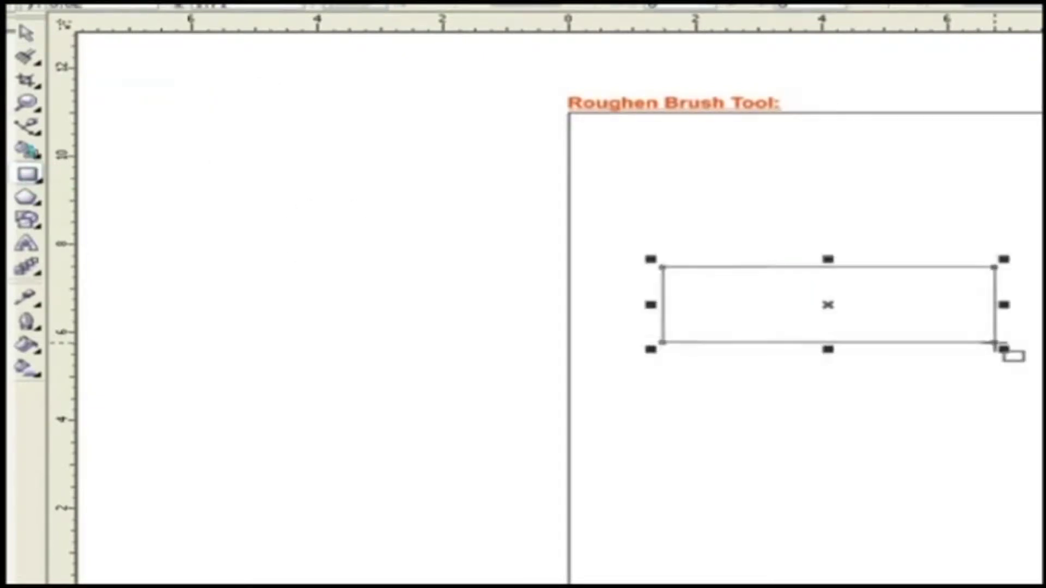
Step: With the Roughen Brush, convert the rectangle to curves and roughen its top edge into jagged points
left_click(27, 56)
left_click(679, 267)
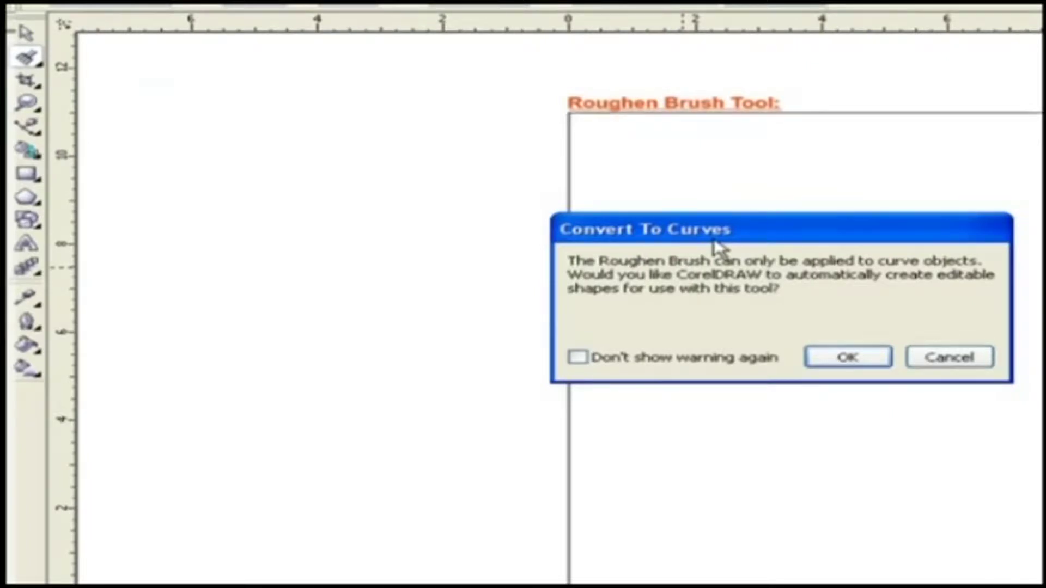
left_click(848, 358)
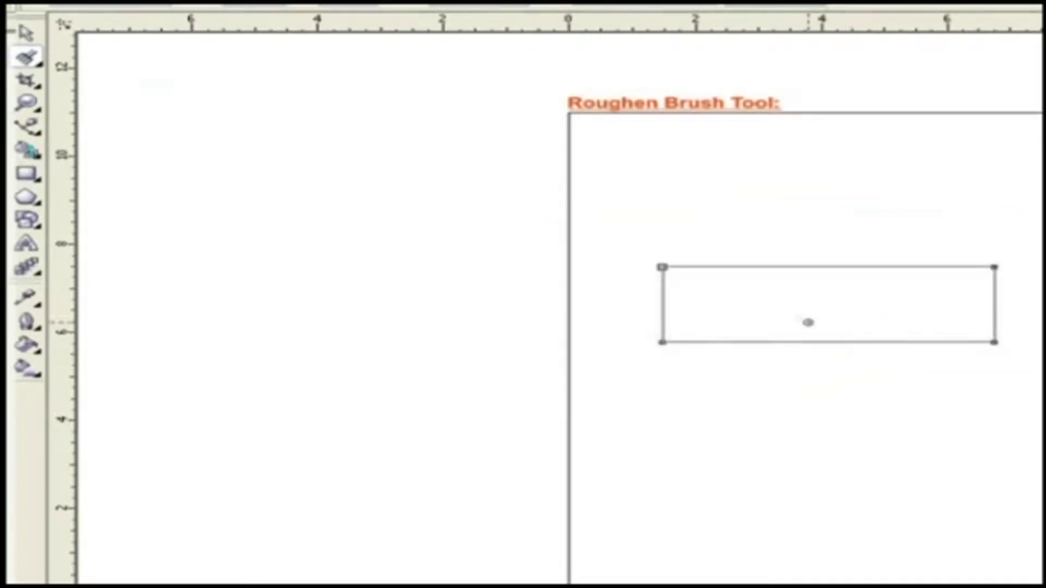
mouse_move(693, 266)
left_mouse_down()
mouse_move(977, 267)
mouse_move(995, 291)
mouse_move(995, 330)
left_mouse_up()
Step: Scroll up to the blank page headed 'Interactive Distortion Tool:'
scroll(785, 334, "up", 5)
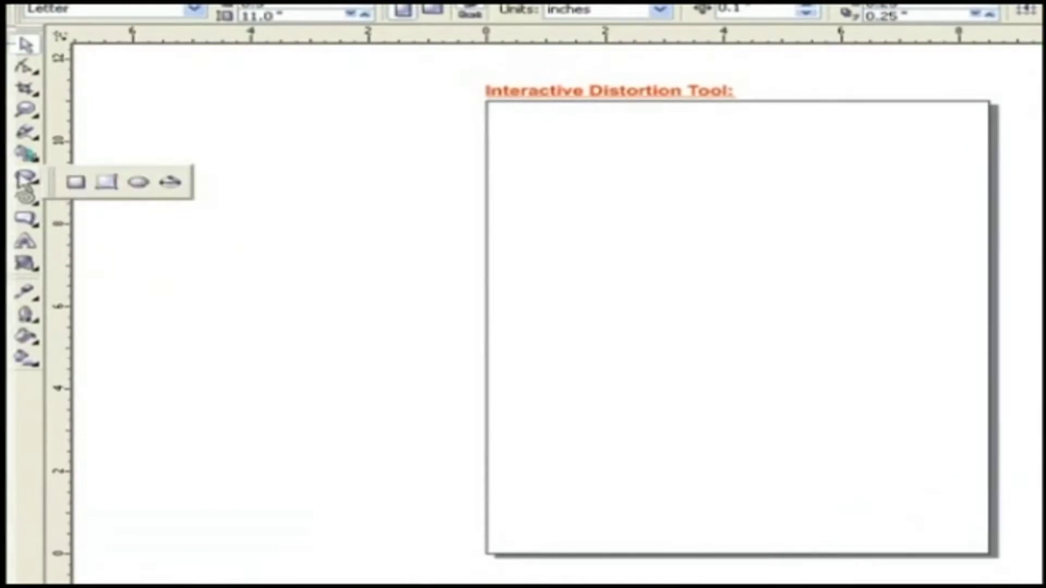
Step: Draw a circle on the right of the page and push-pull its edge into a three-pointed spiky shape
left_click(25, 175)
left_click_drag(641, 249, 856, 396)
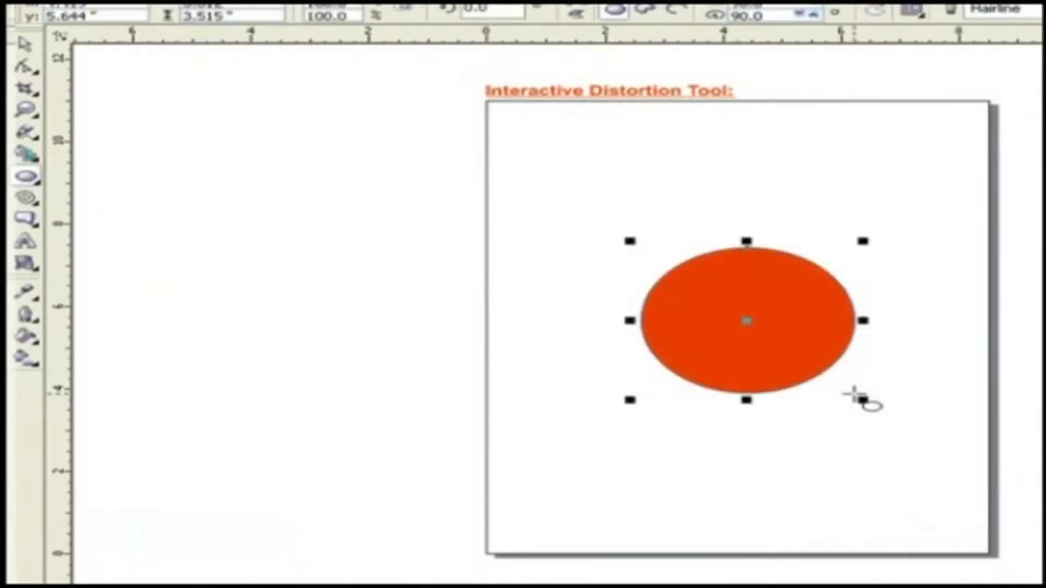
left_click(34, 265)
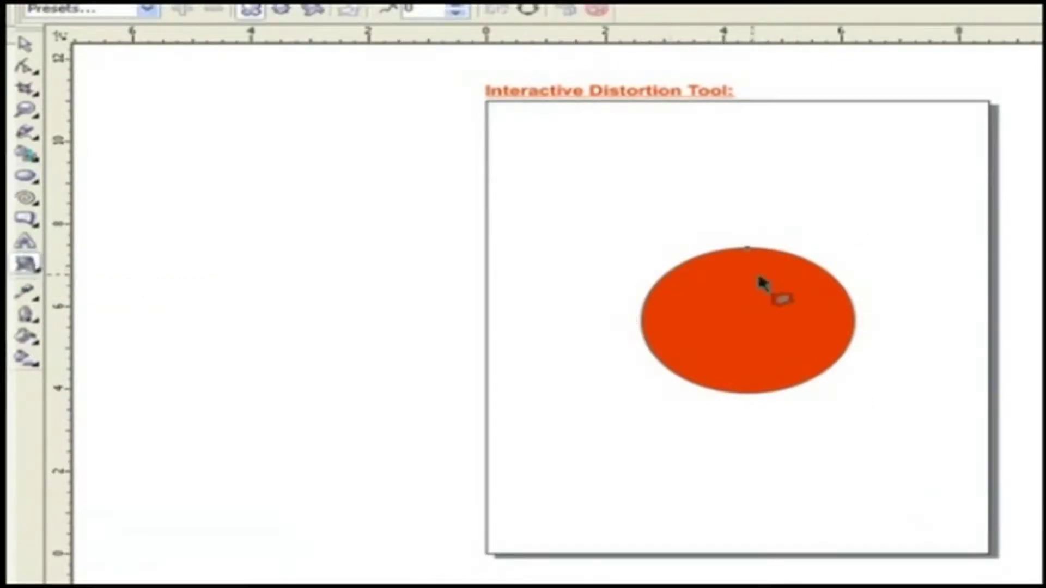
left_click_drag(746, 246, 823, 246)
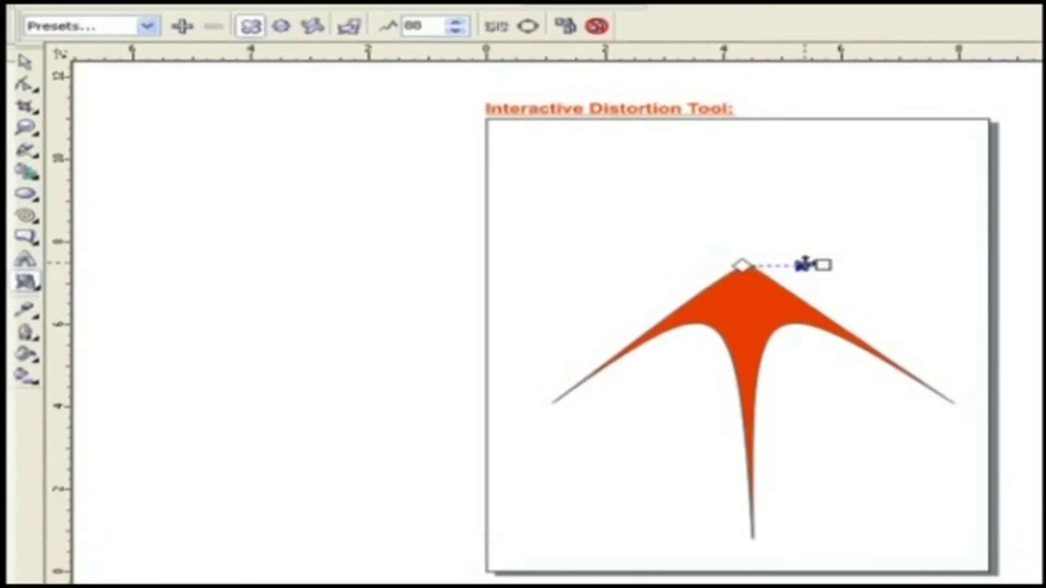
left_click(142, 31)
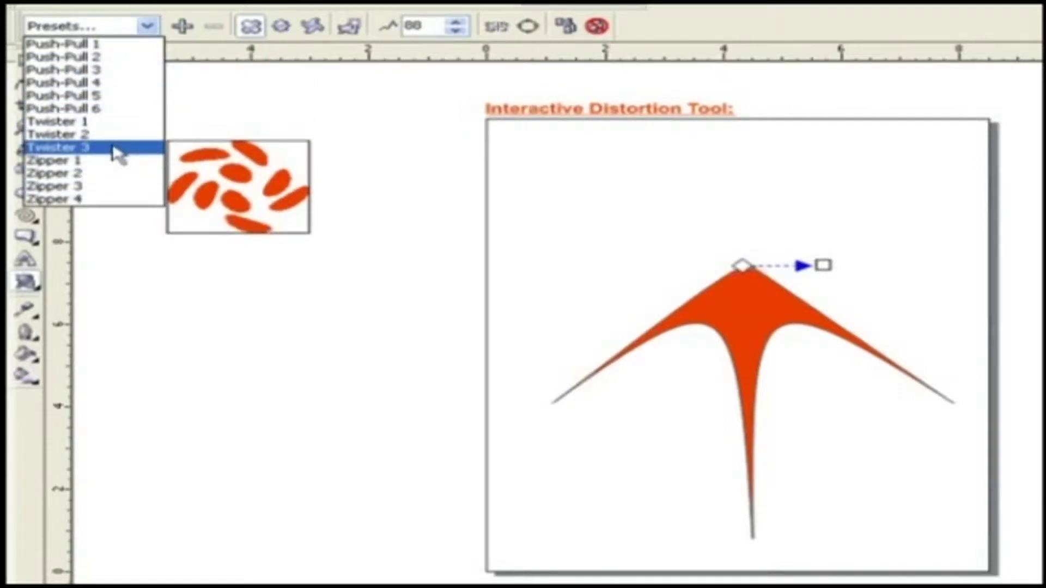
left_click(182, 33)
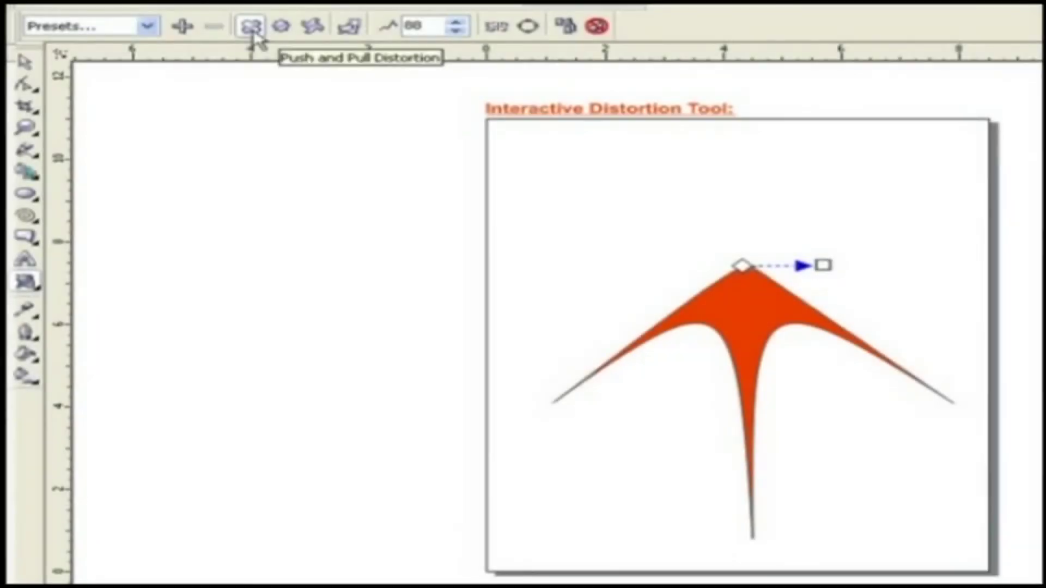
Step: Clear the old distortion and apply a fresh push-pull drag from the circle's top edge
left_click(254, 34)
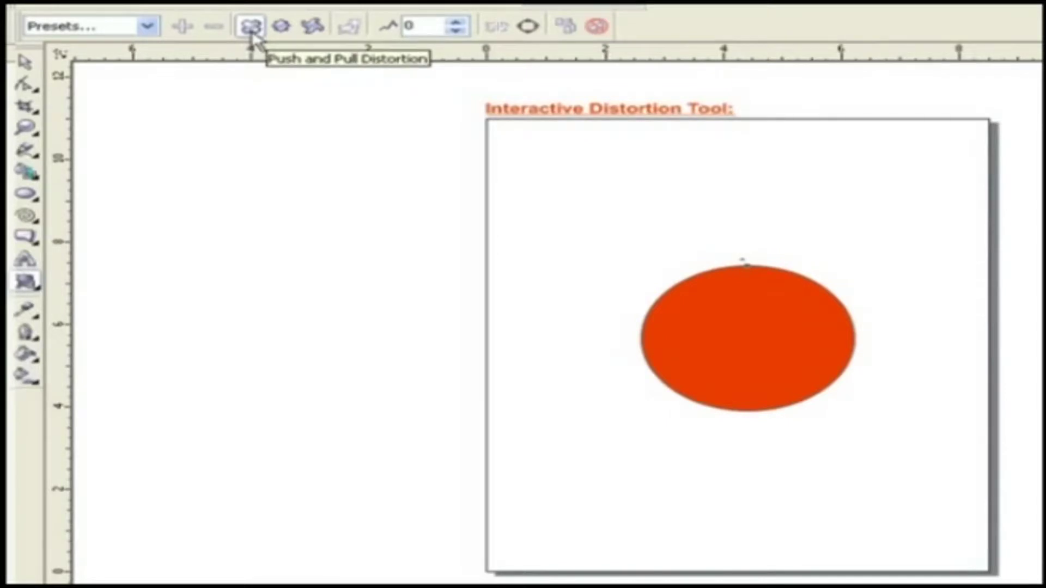
left_click(253, 34)
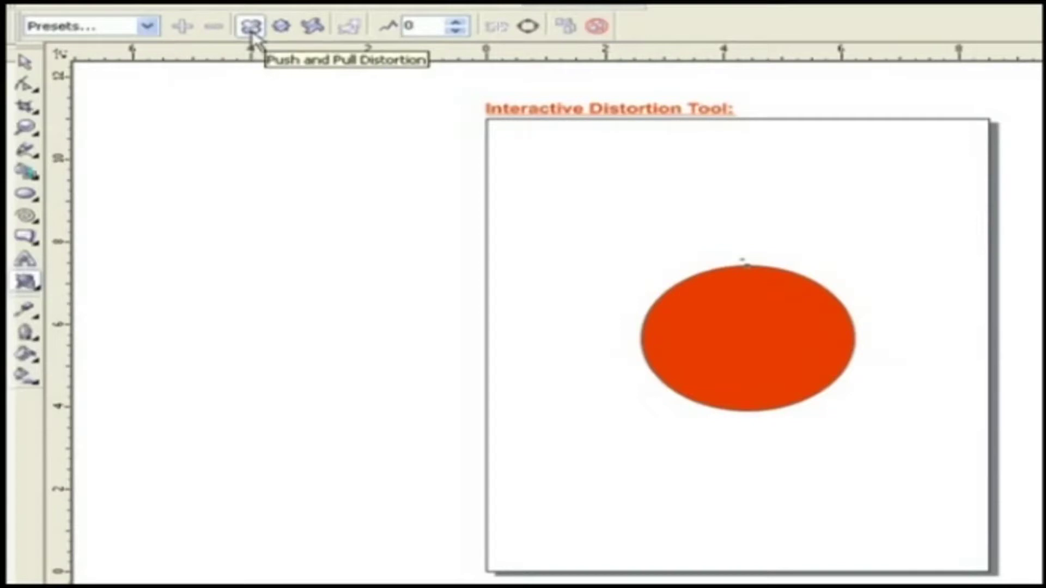
left_click_drag(751, 273, 687, 319)
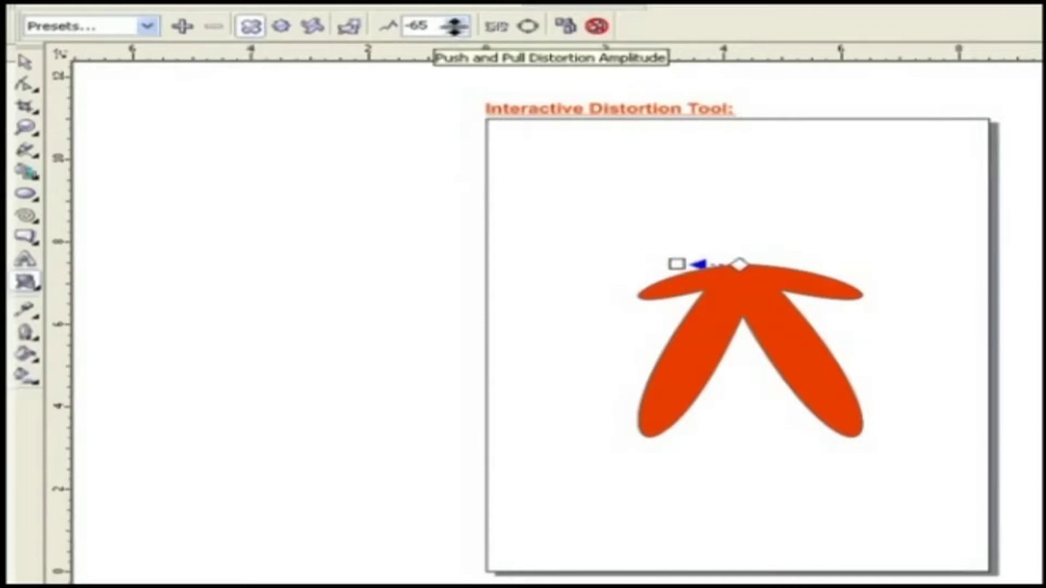
Step: Set the push-pull amplitude to -40, centre the distortion, then shift its centre up-left
left_click(457, 23)
left_click(457, 23)
left_click(457, 23)
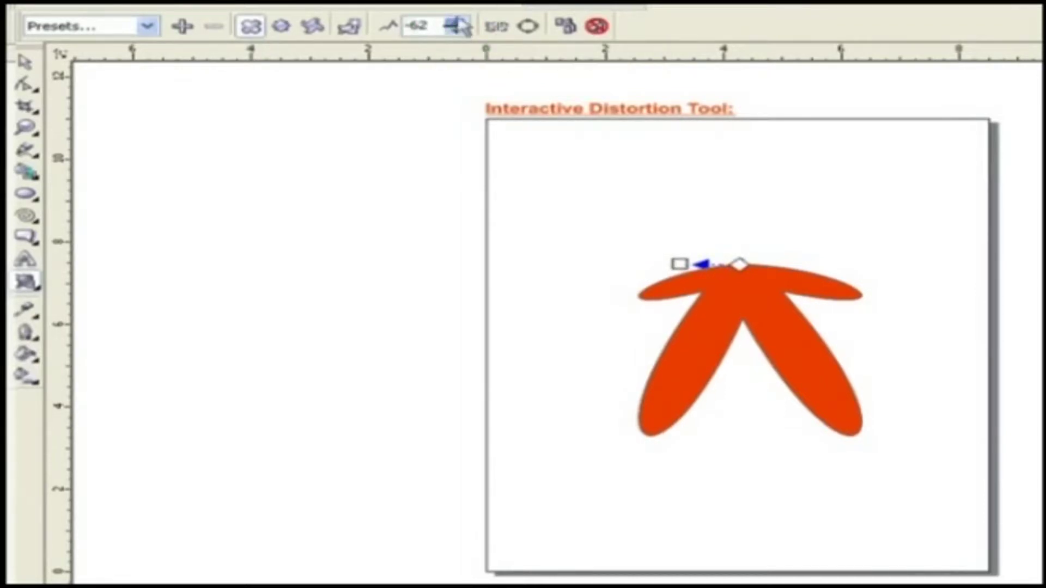
left_click(457, 23)
left_click(457, 23)
left_click(456, 23)
left_click(457, 23)
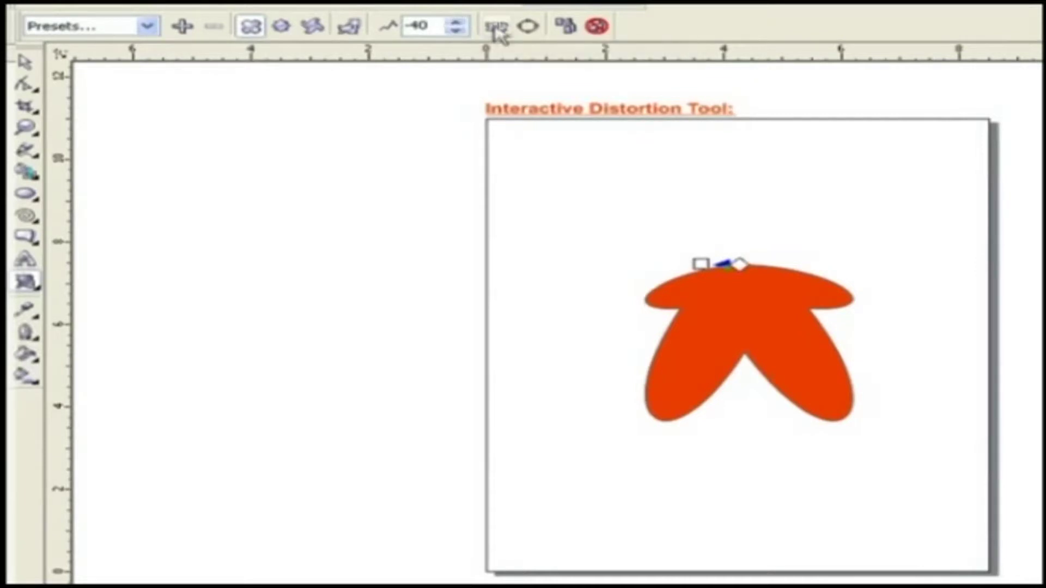
left_click(497, 27)
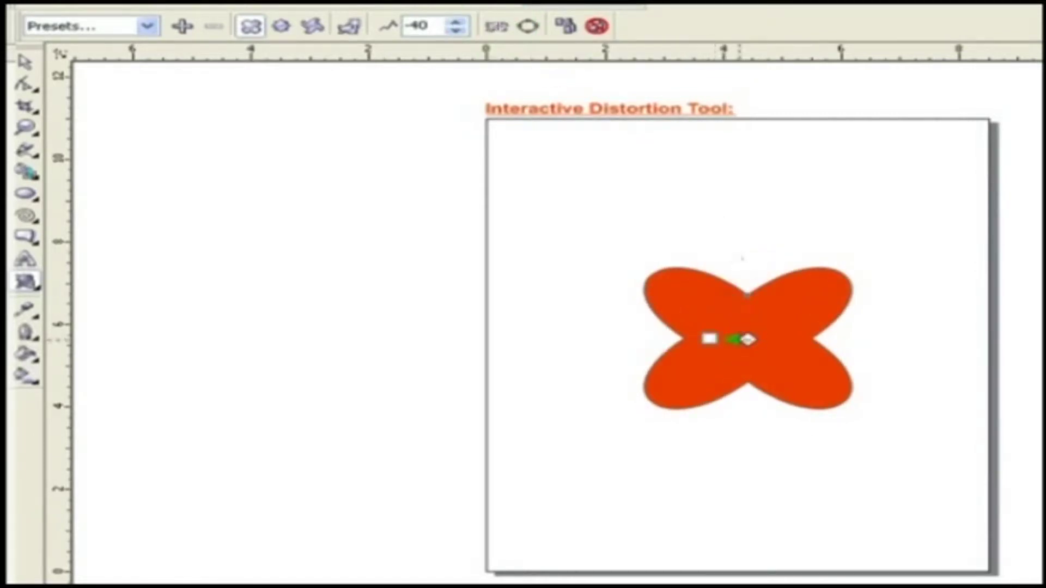
left_click_drag(748, 339, 432, 216)
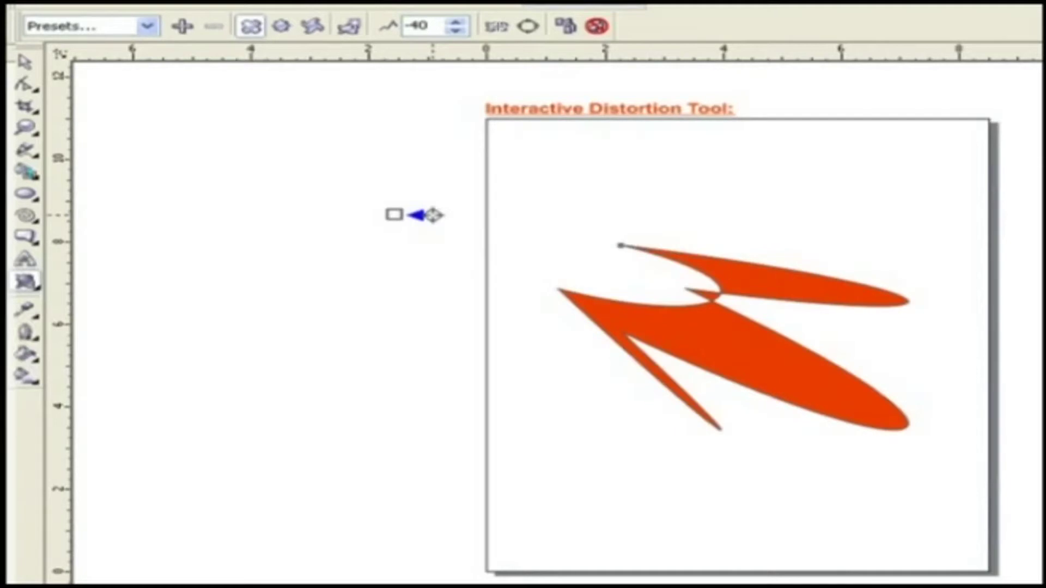
Step: Clear the distortion and apply a zipper distortion dragged across the circle
left_click(597, 26)
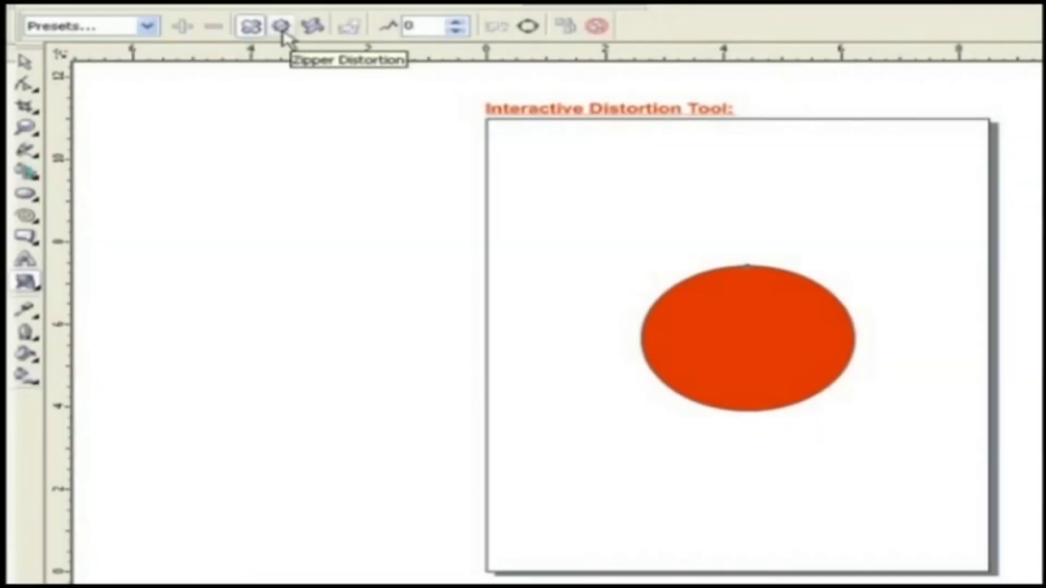
left_click(282, 27)
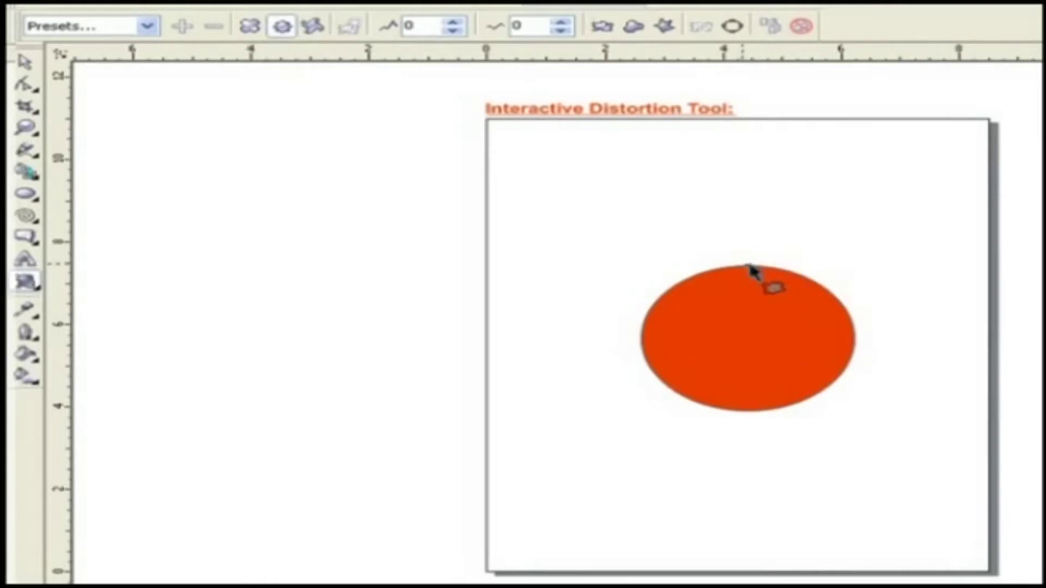
left_click_drag(750, 267, 738, 374)
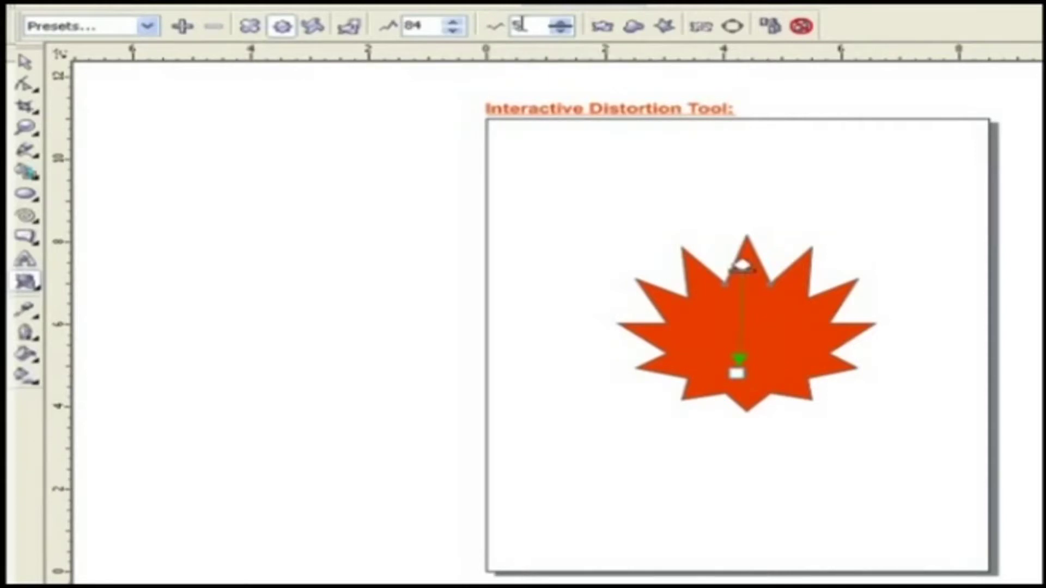
Step: Set the zipper amplitude to 100 and frequency to 59
left_click(457, 22)
left_click(457, 22)
left_click(457, 21)
left_click(457, 21)
left_click_drag(457, 25, 452, 23)
left_click_drag(560, 24, 569, 13)
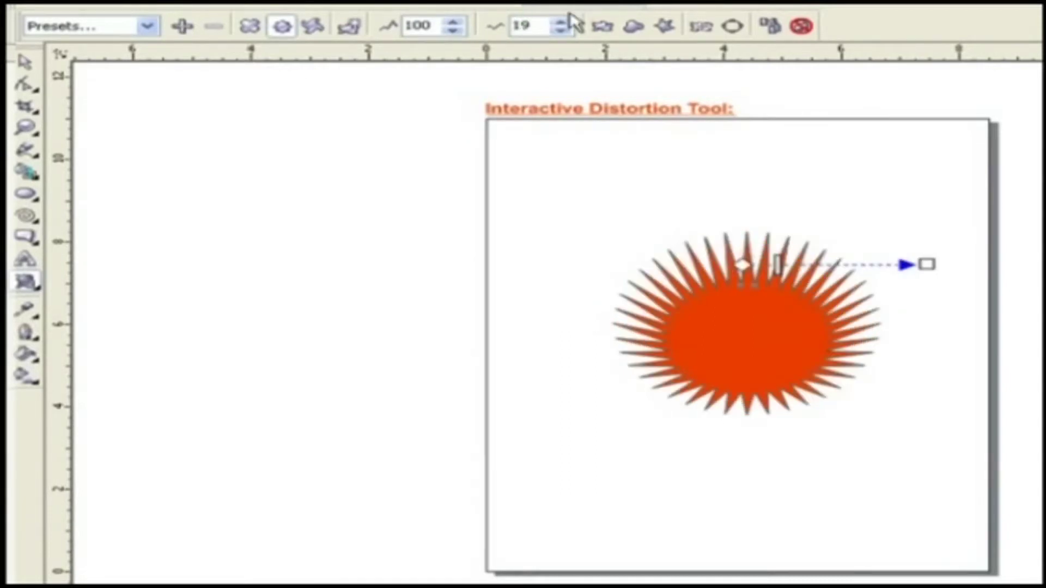
Step: Toggle Random, Smooth and Local zipper options, centre the distortion, then move its centre toward the upper-left
left_click(602, 31)
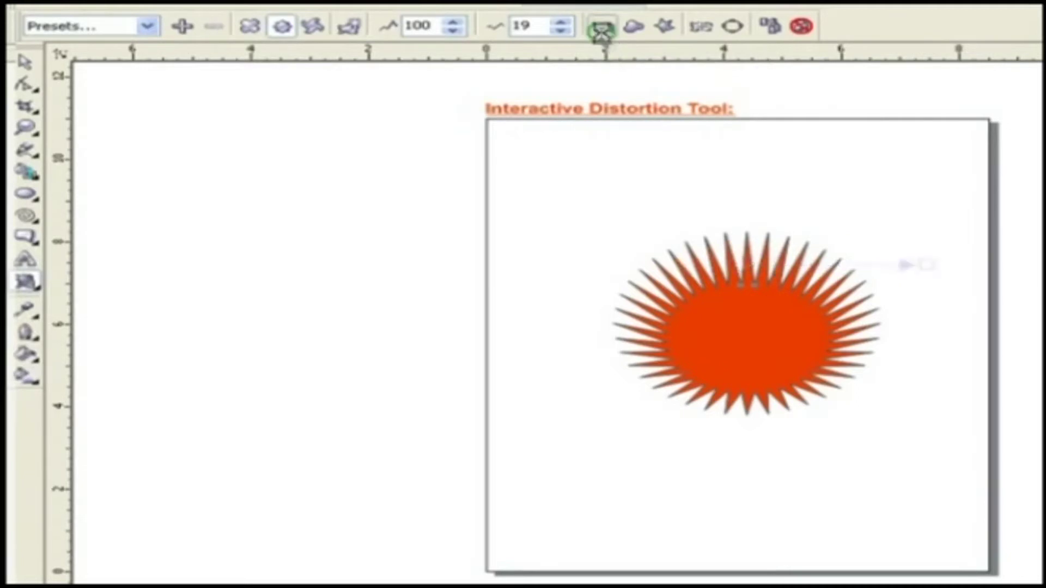
left_click(632, 30)
left_click(670, 32)
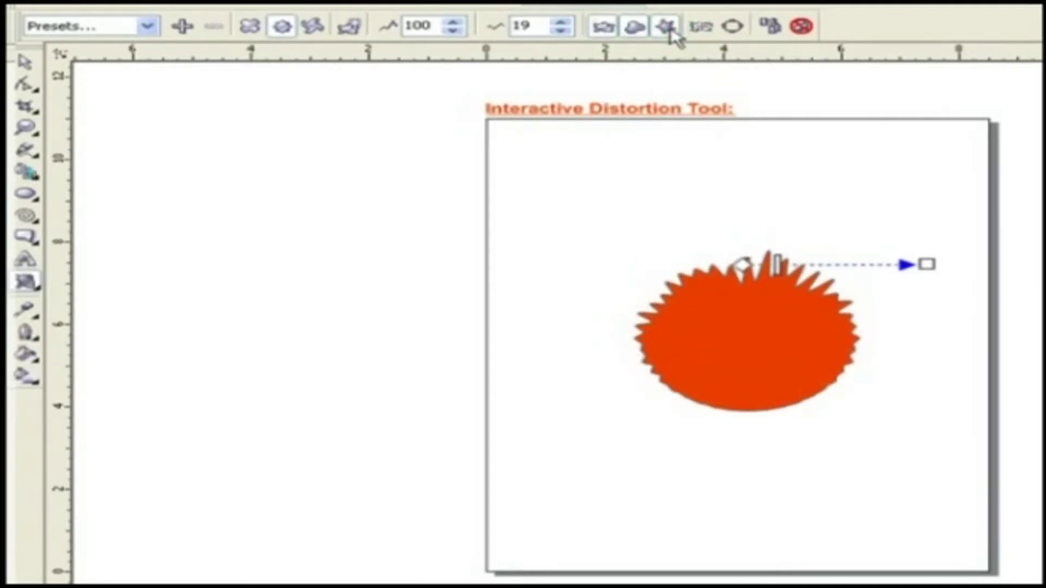
left_click(701, 28)
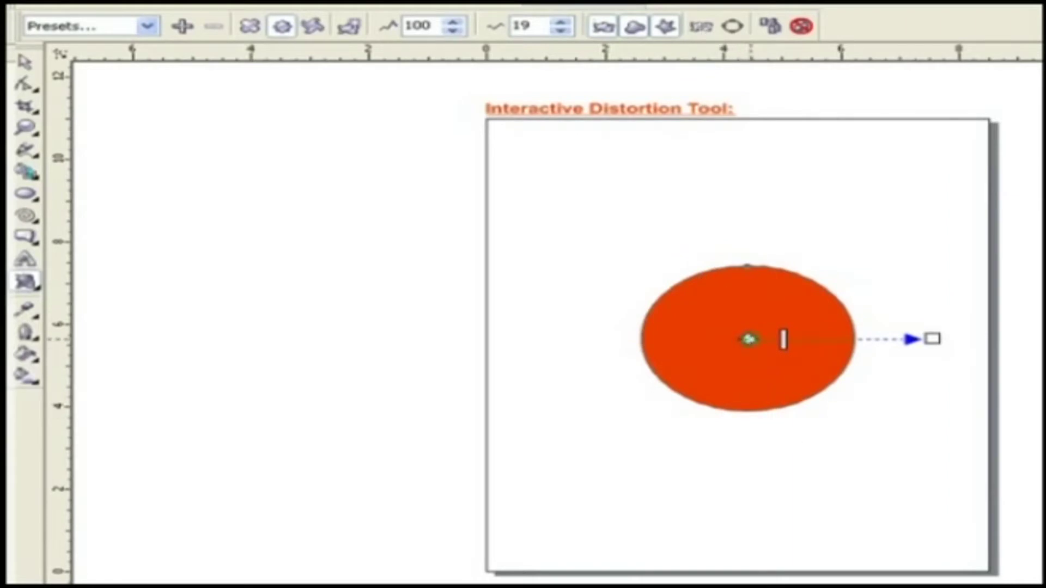
left_click_drag(747, 338, 751, 254)
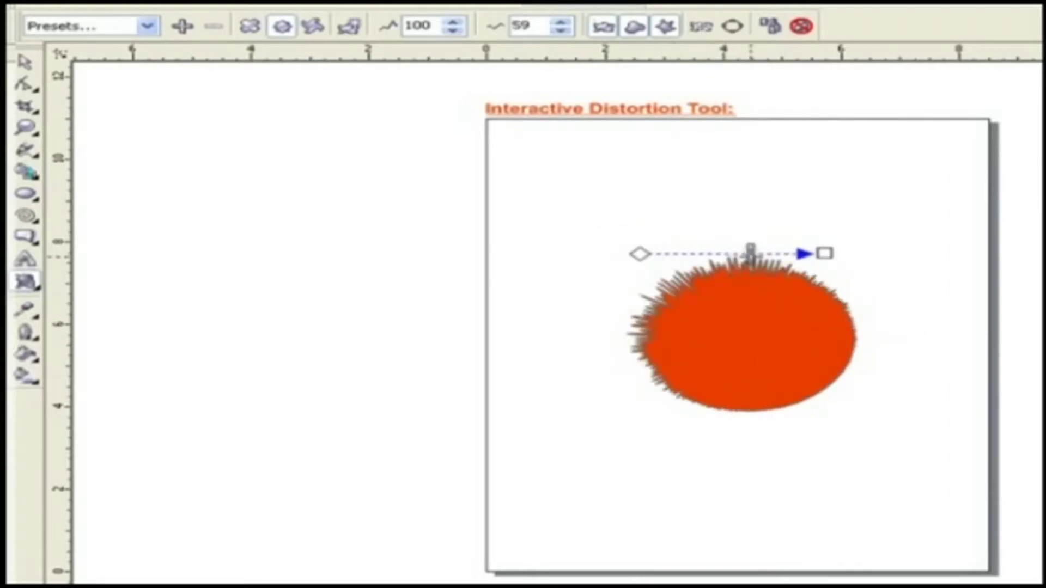
Step: Clear the zipper, apply a twister distortion to the circle, and set its rotation direction
left_click(801, 26)
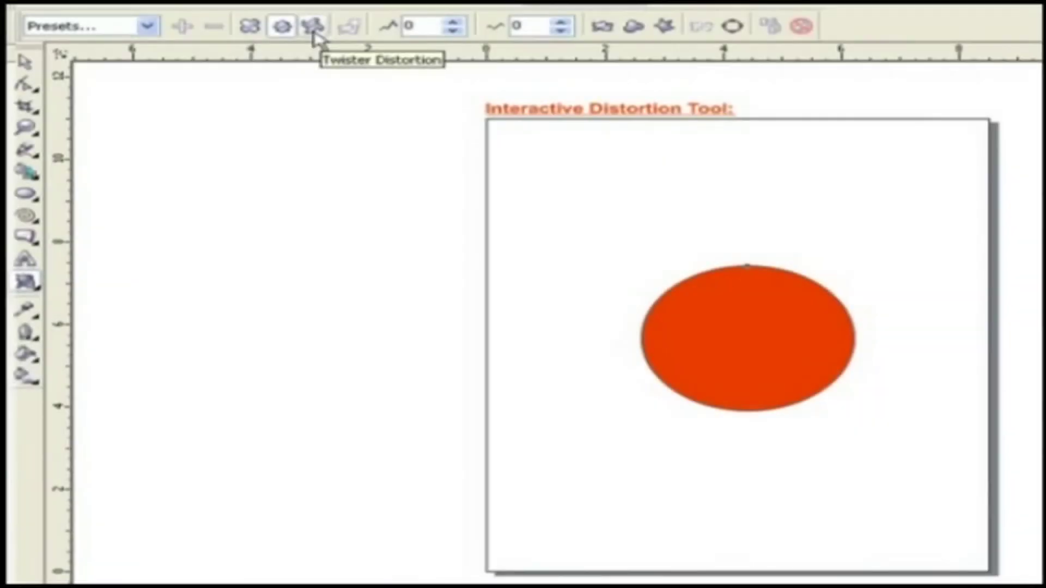
left_click(315, 36)
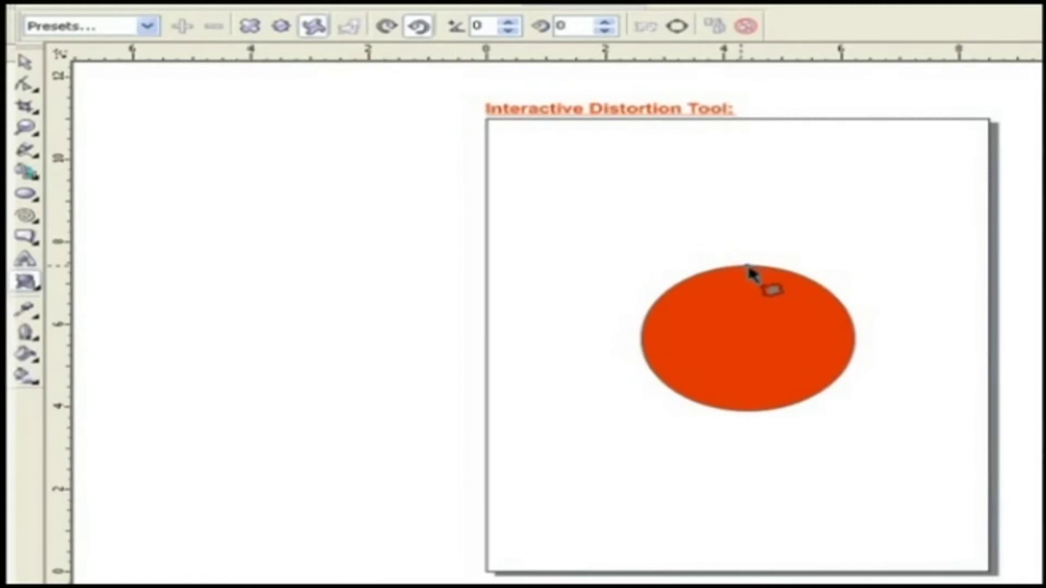
left_click_drag(750, 273, 690, 286)
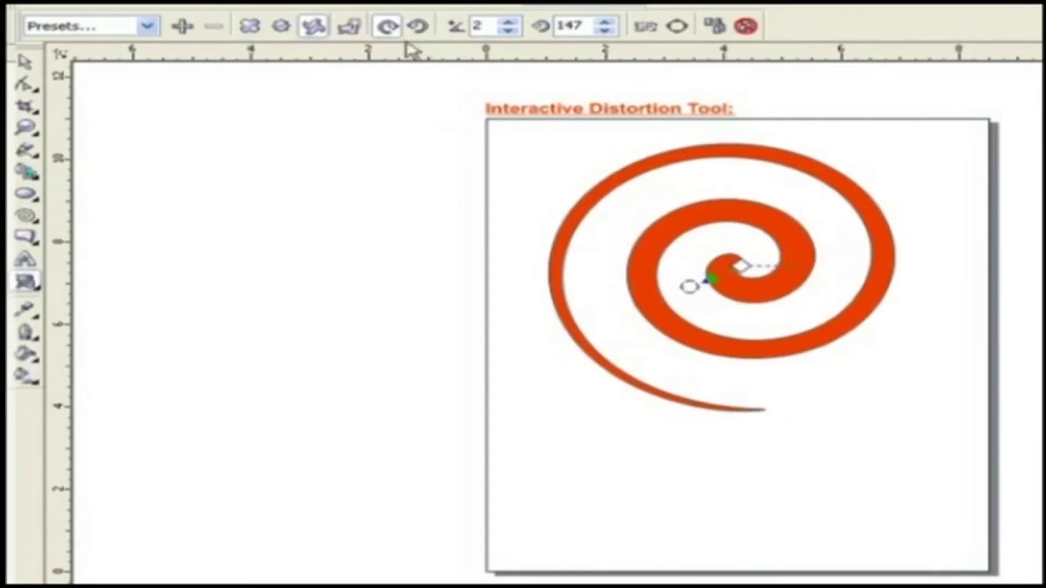
left_click(418, 25)
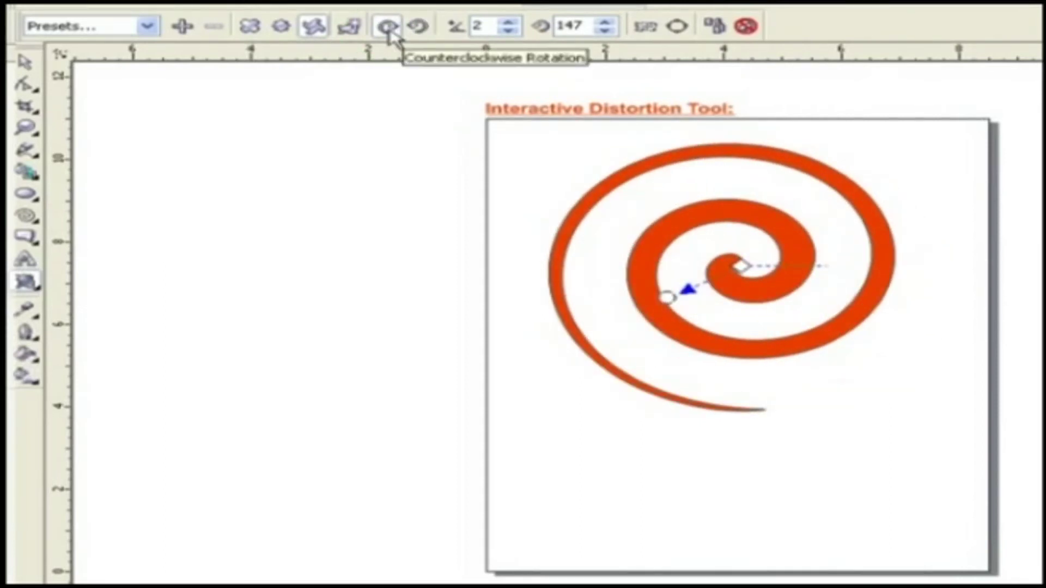
left_click(421, 34)
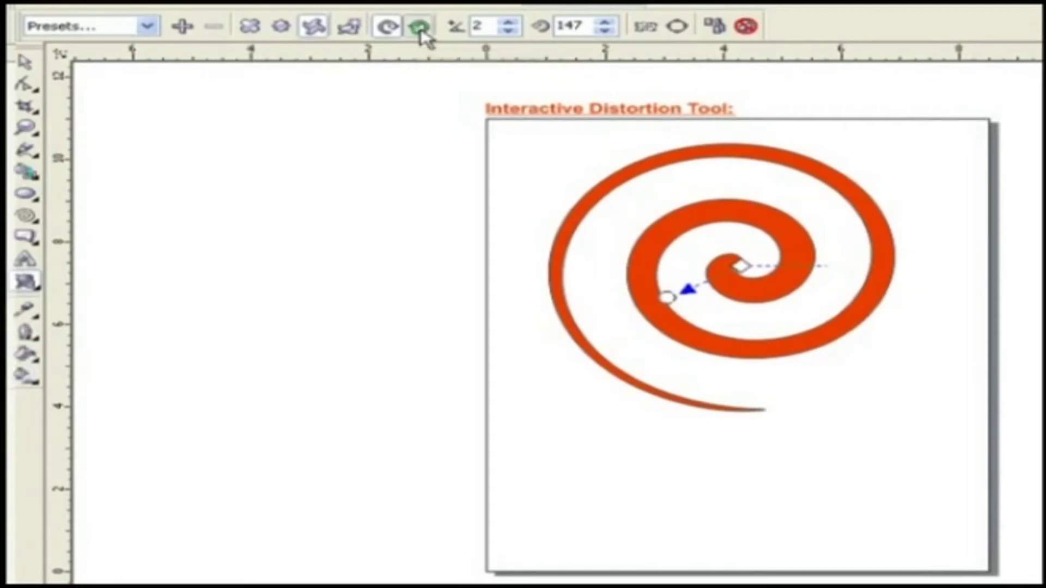
left_click(391, 31)
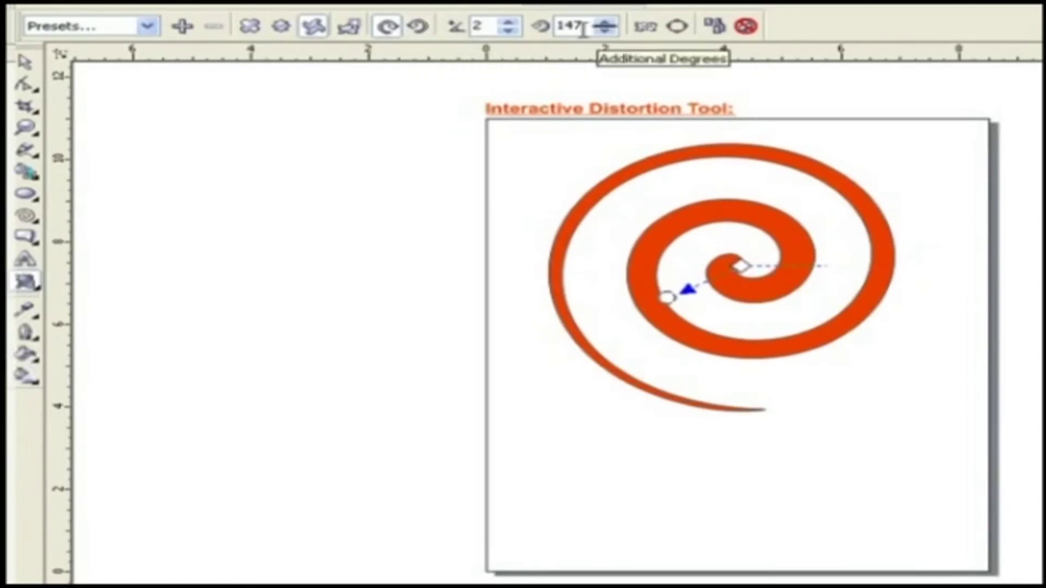
Step: Set the twister to 3 complete rotations, centre it, then shift the centre up-left
left_click(509, 21)
left_click(512, 23)
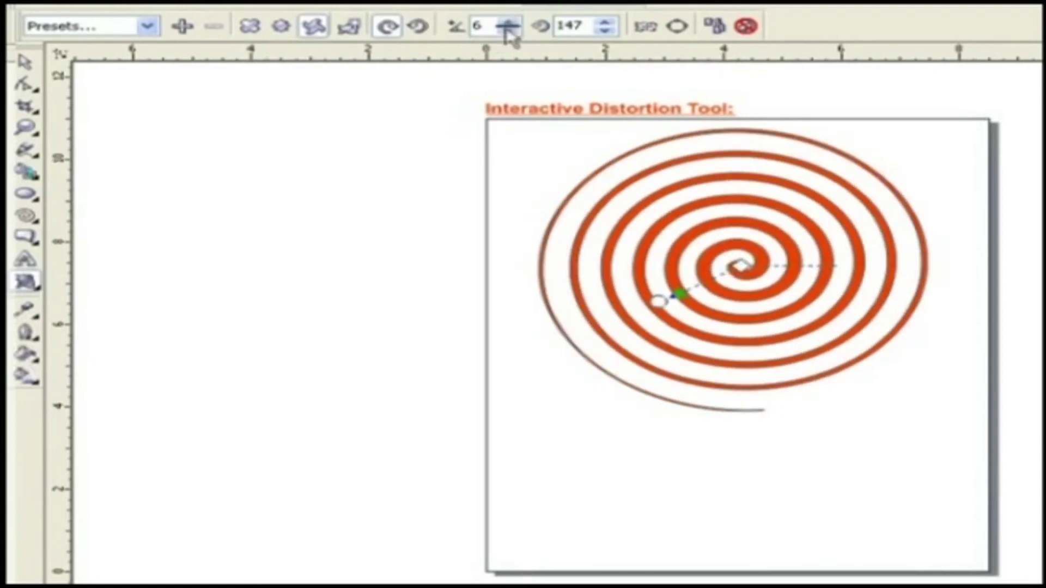
left_click(508, 30)
left_click(508, 31)
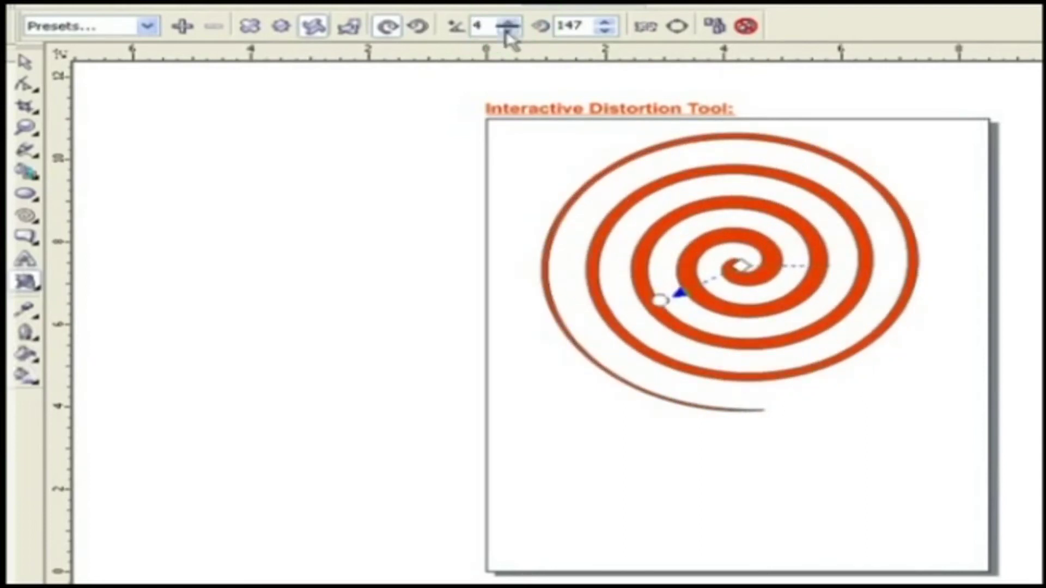
left_click(508, 31)
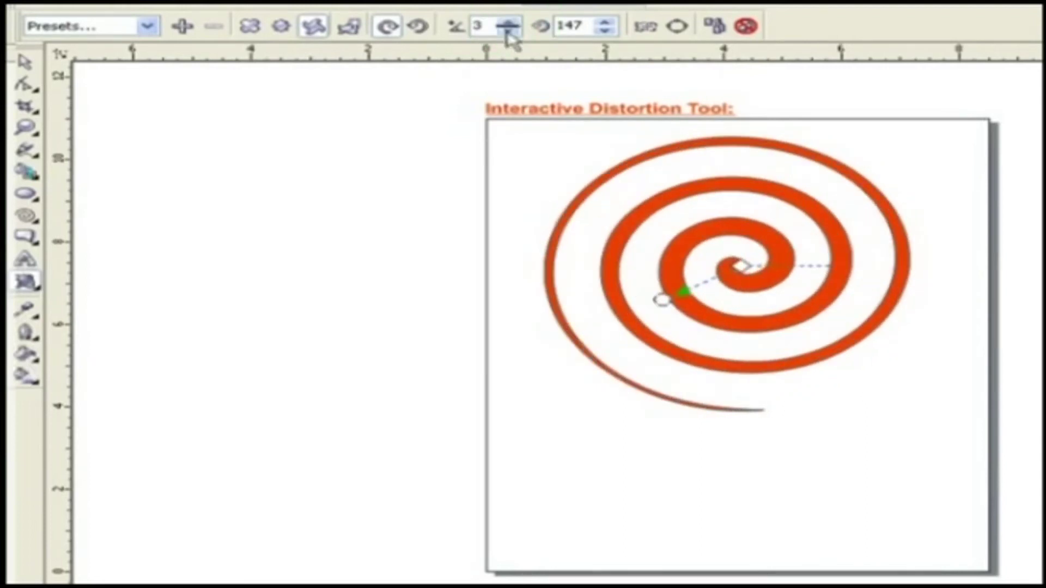
left_click(647, 28)
left_click_drag(747, 338, 635, 302)
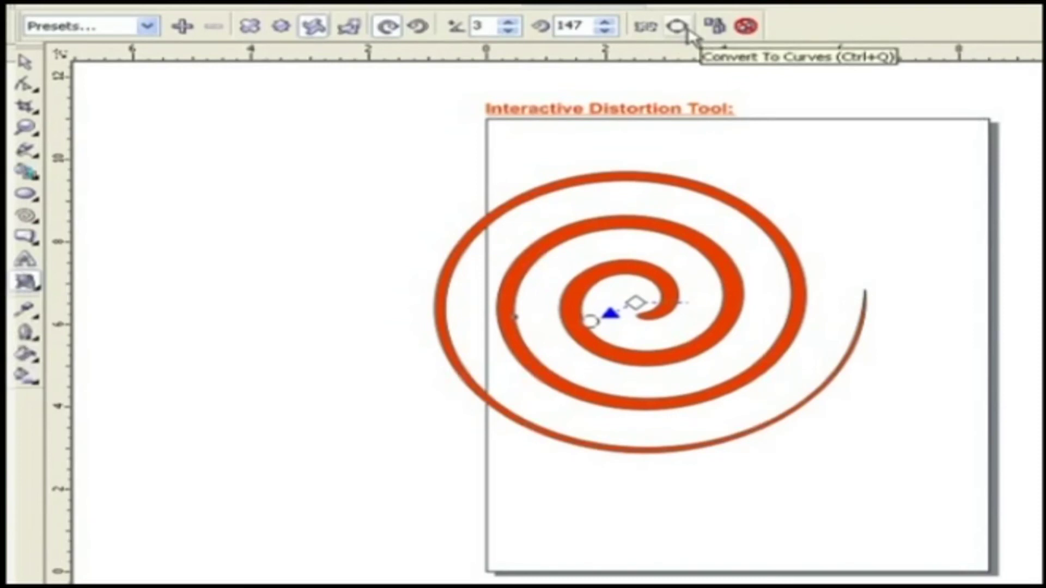
Step: Clear the twister distortion, resetting the rotation values to 0
left_click(747, 28)
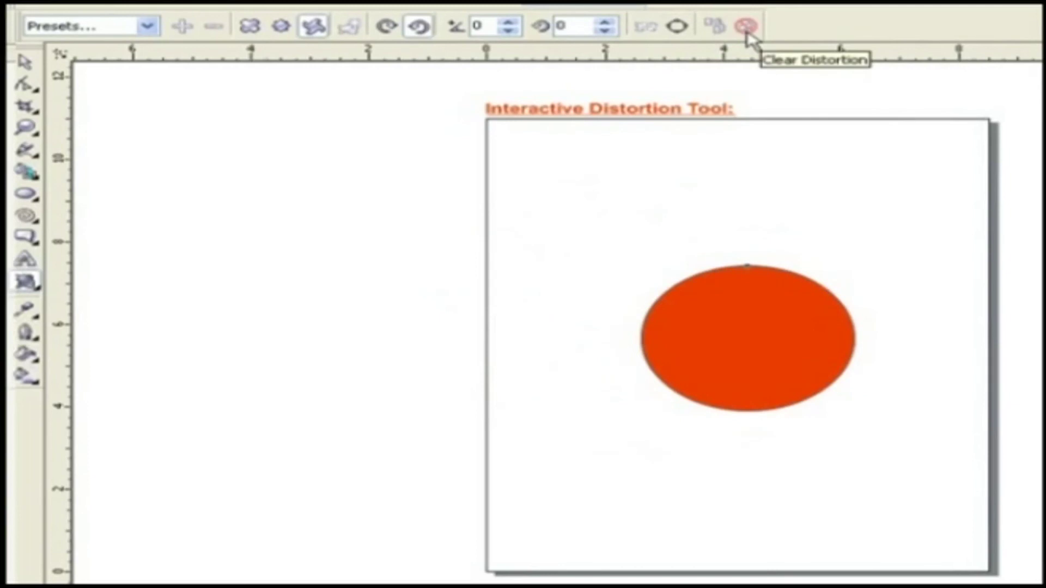